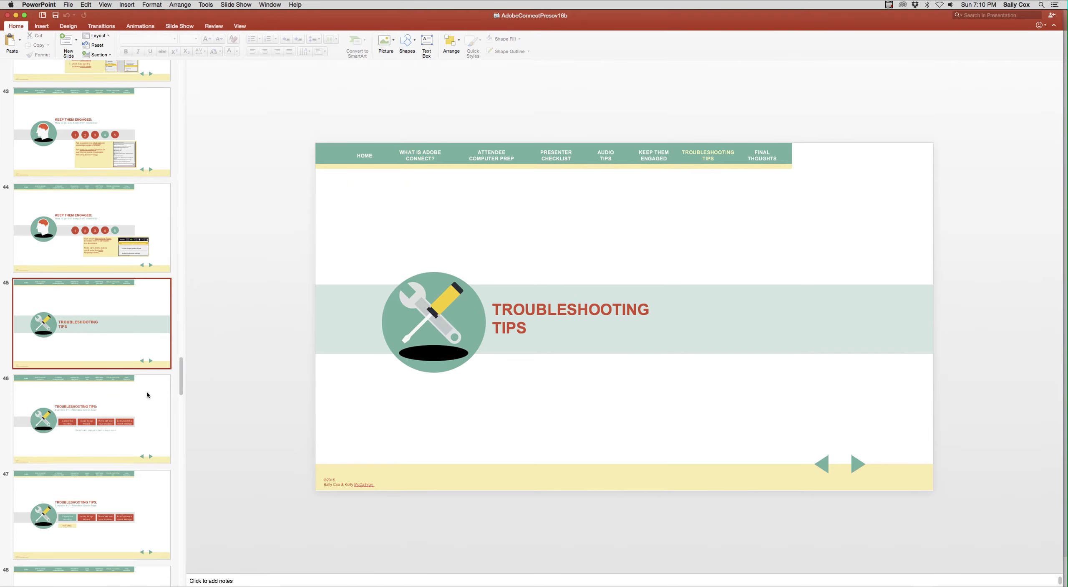
- Show slide 44, then go back to slide 39, the Keep Them Engaged slide with five orange buttons
left_click(53, 245)
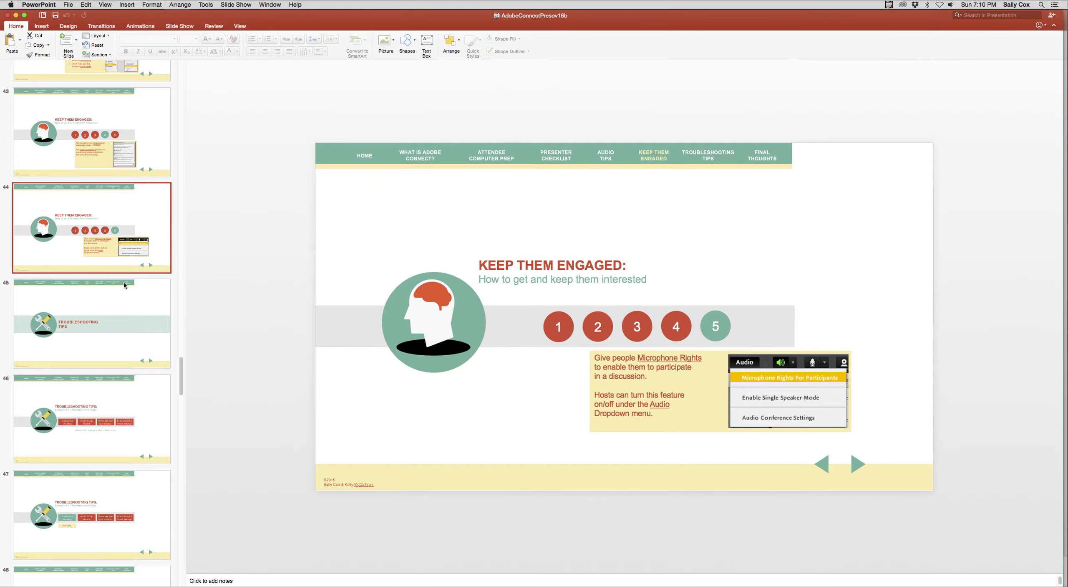
scroll(130, 311, "up", 5)
scroll(131, 310, "up", 10)
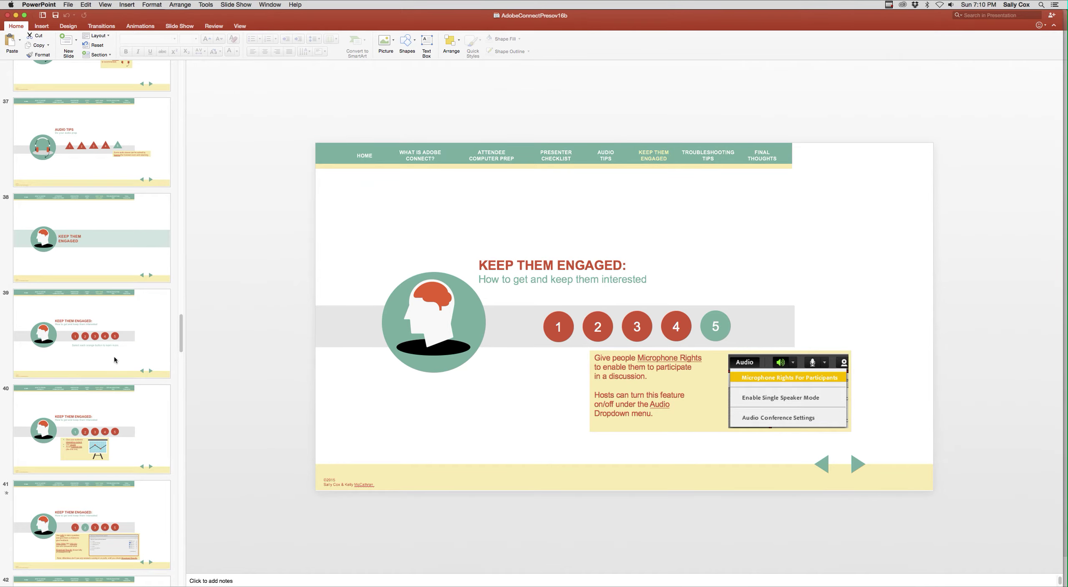
left_click(109, 356)
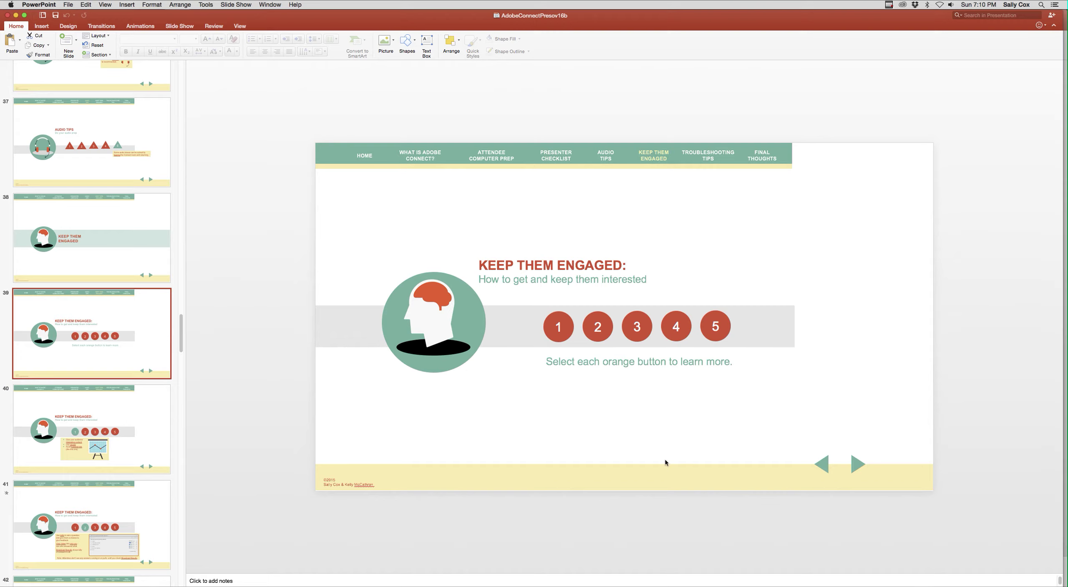
- Play the slide show from the first slide, go to the Audio Tips section, and reveal tips 1 through 4 in turn
left_click(249, 5)
left_click(234, 15)
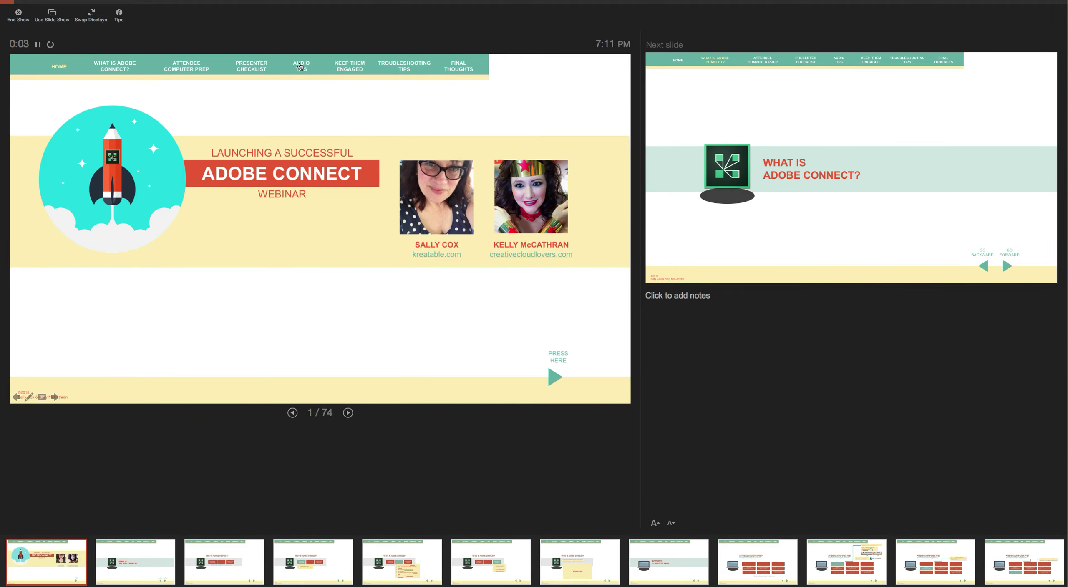
left_click(300, 67)
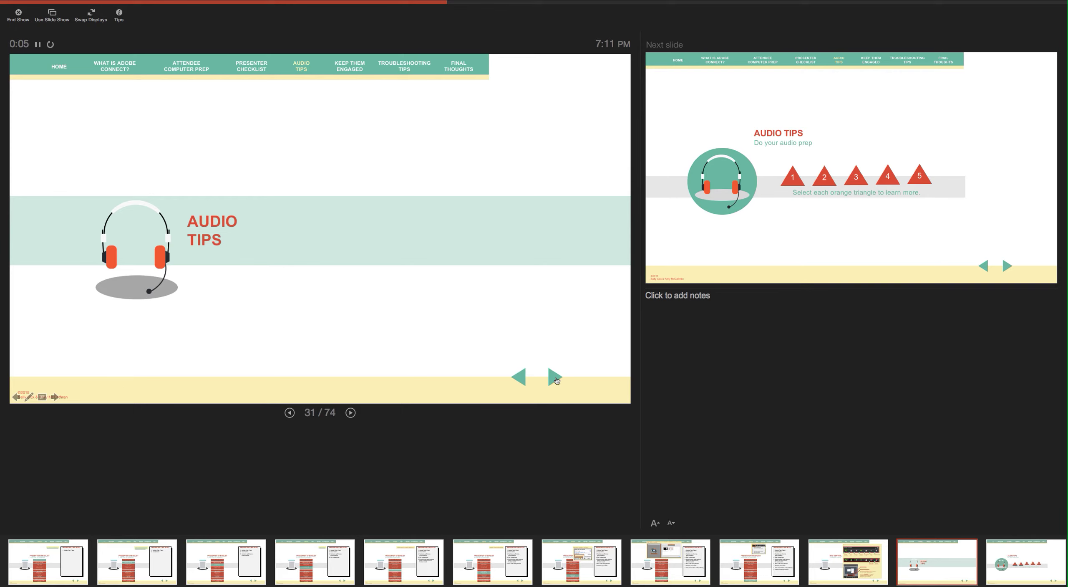
left_click(557, 380)
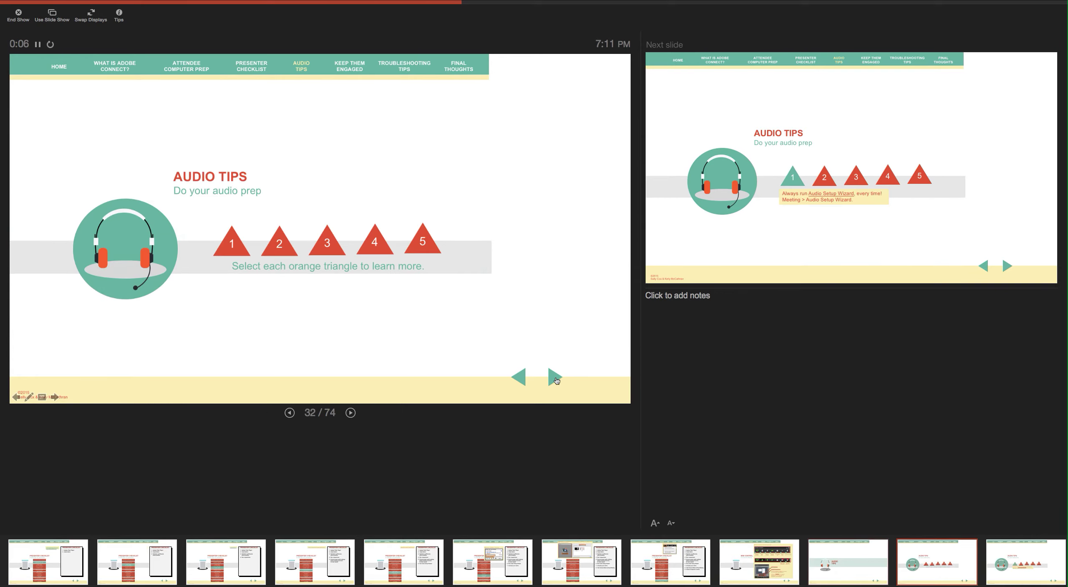
left_click(229, 249)
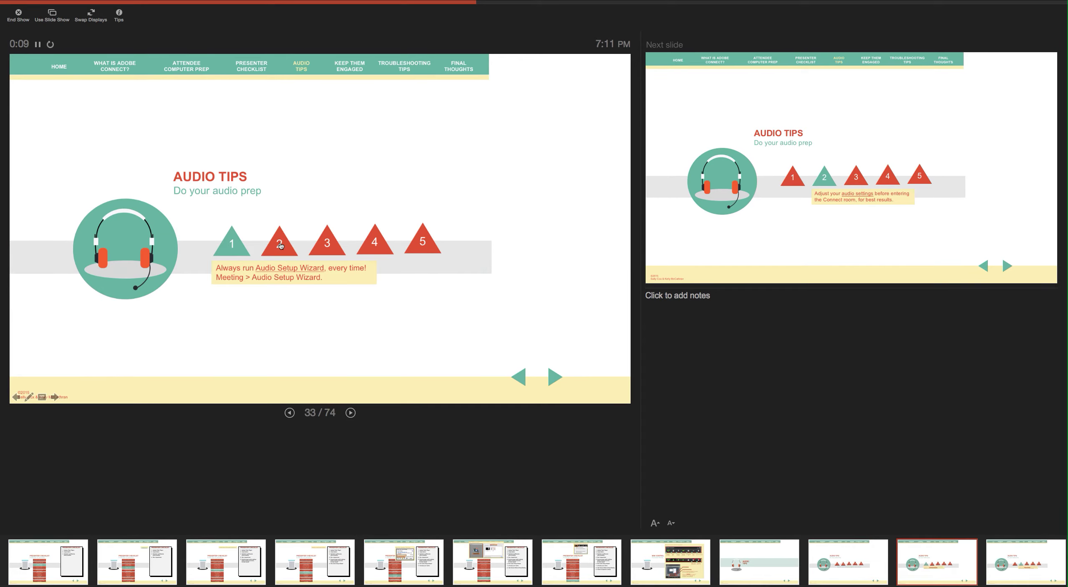
left_click(280, 245)
left_click(331, 247)
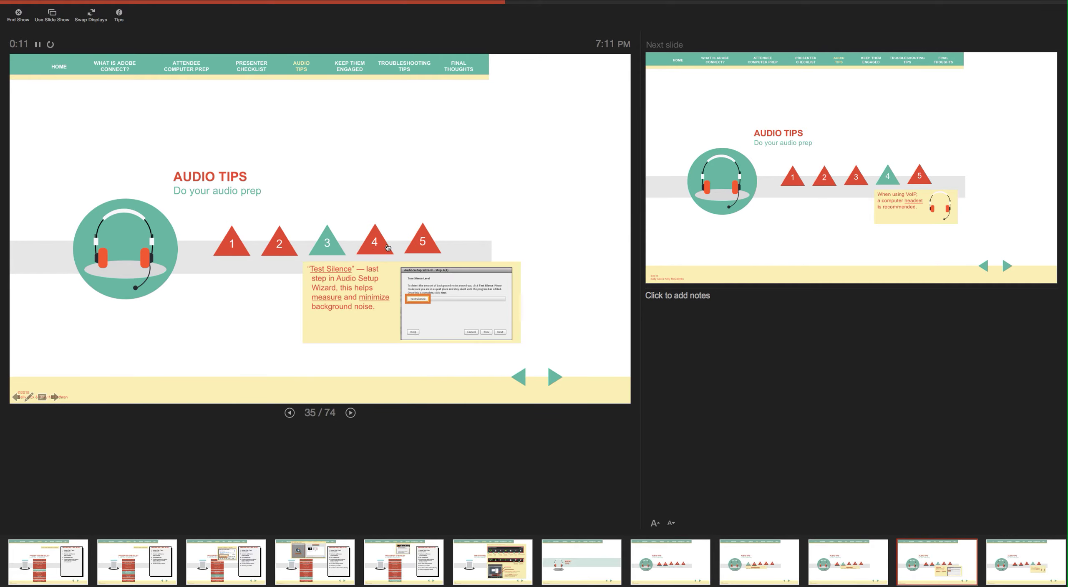
left_click(387, 247)
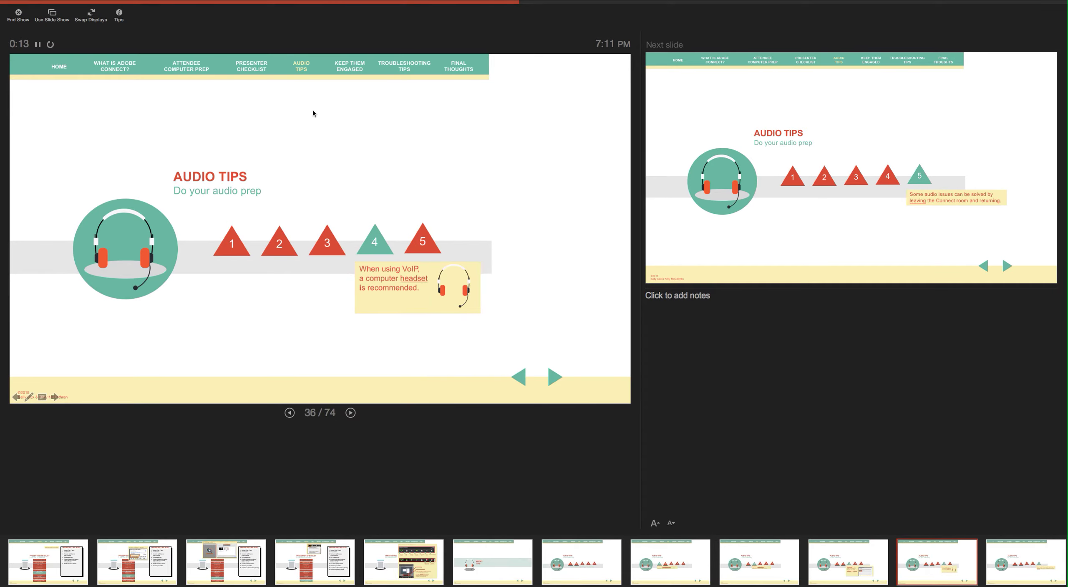
- Go to the Keep Them Engaged section, reveal its tips 1 and 2, and end the slide show
left_click(353, 68)
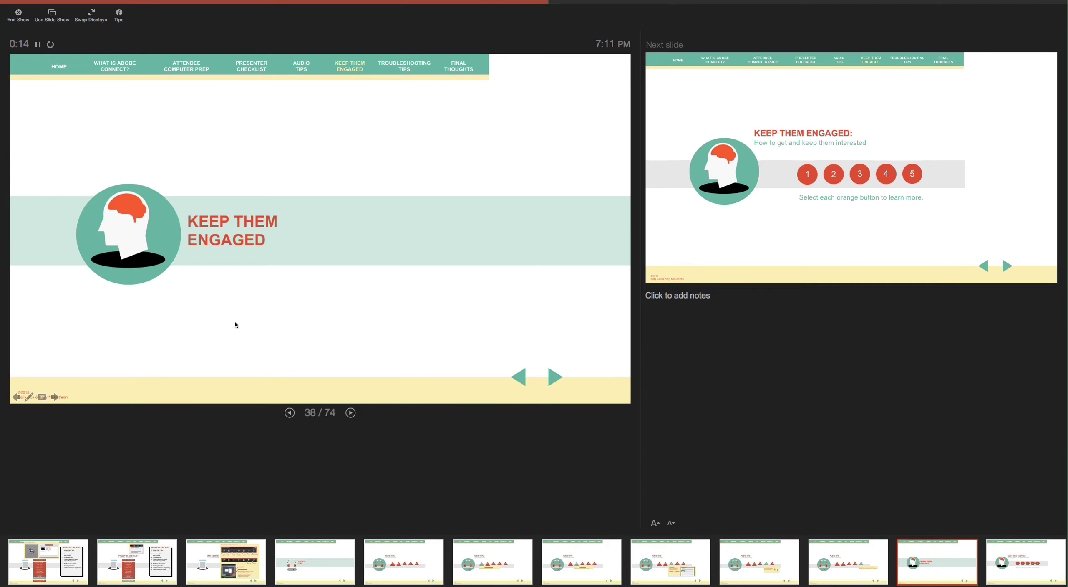
left_click(555, 377)
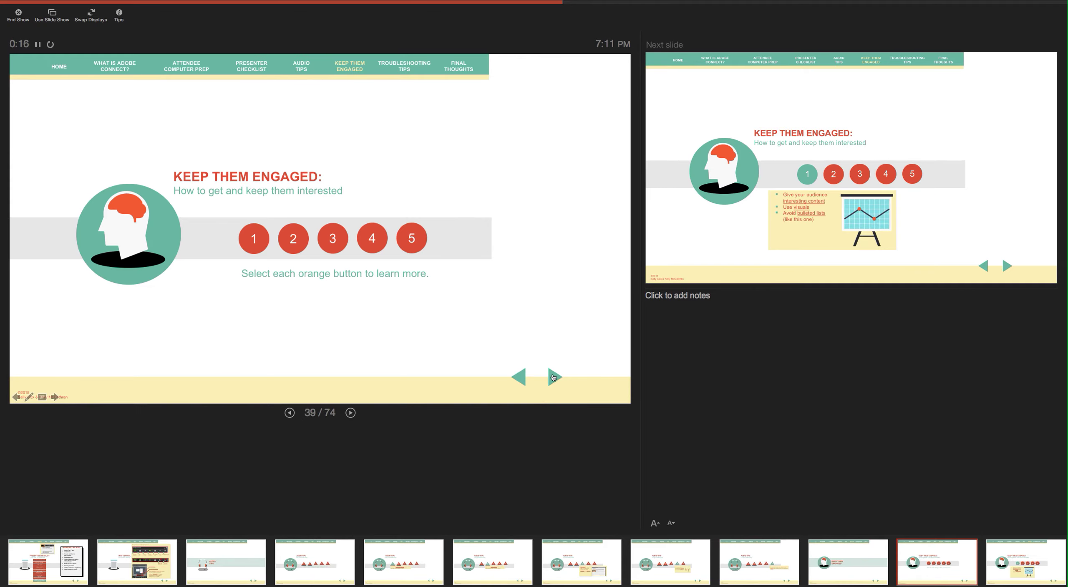
left_click(254, 237)
left_click(297, 240)
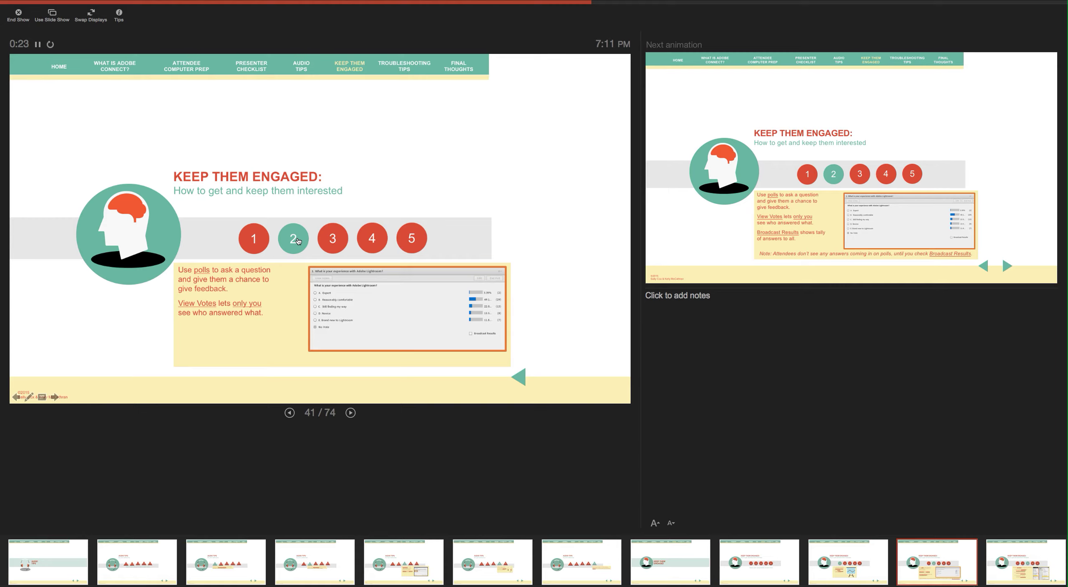
left_click(18, 14)
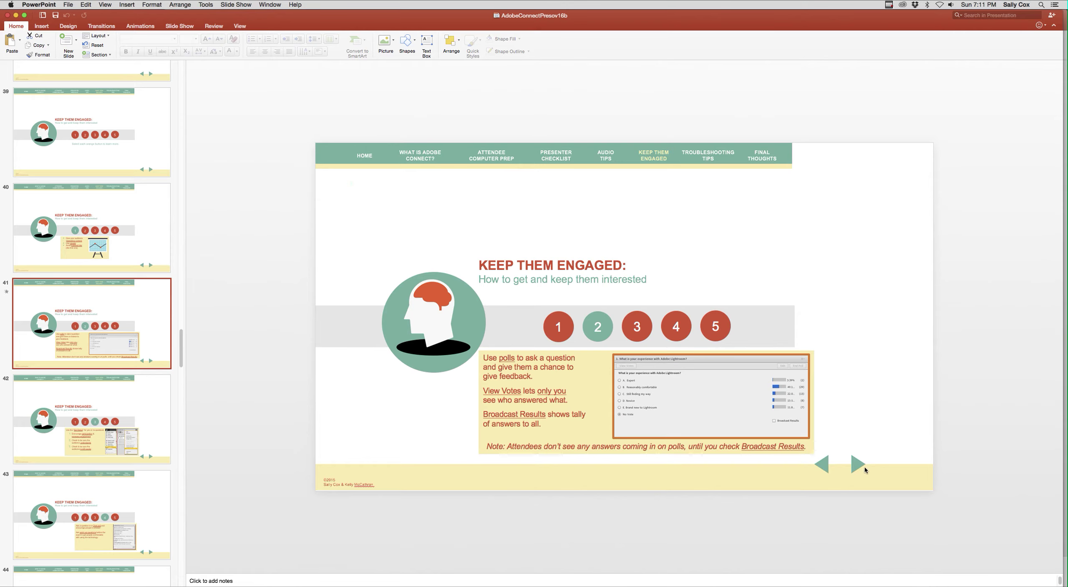
- Inspect the action settings of the forward arrow on slide 41 without changing them
right_click(853, 464)
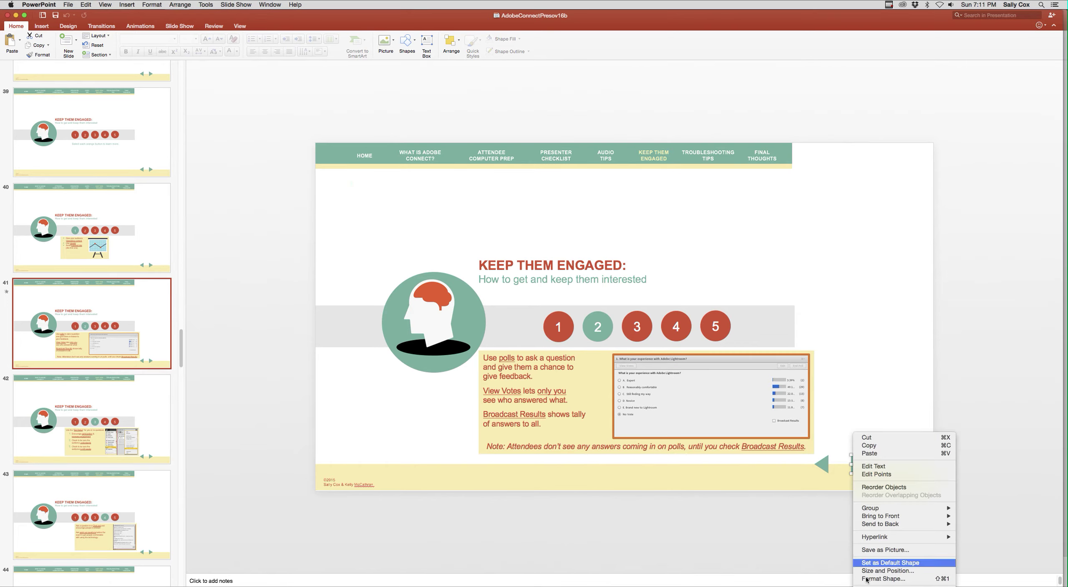
left_click(885, 582)
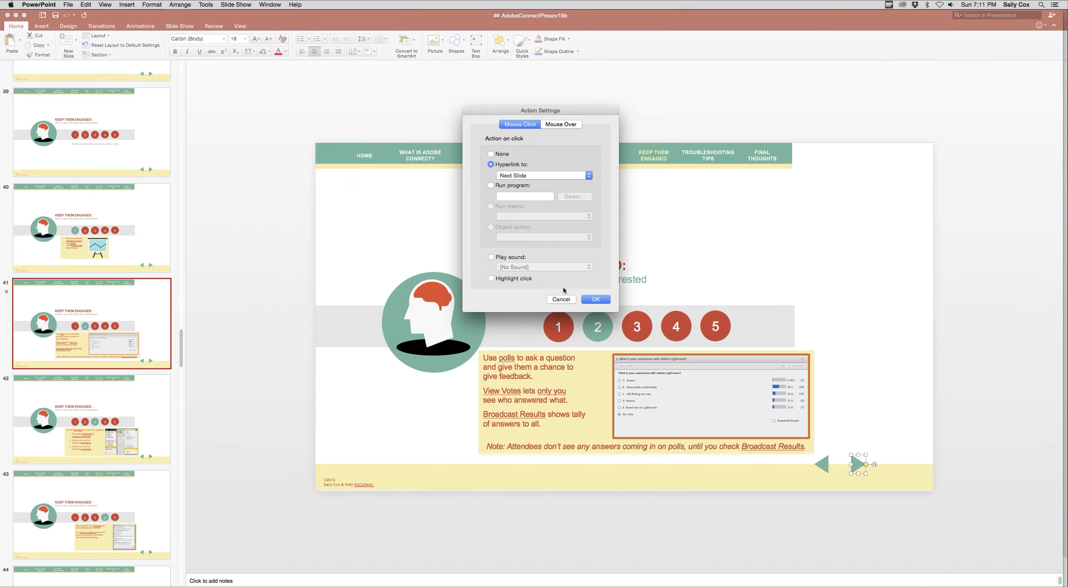
left_click(559, 302)
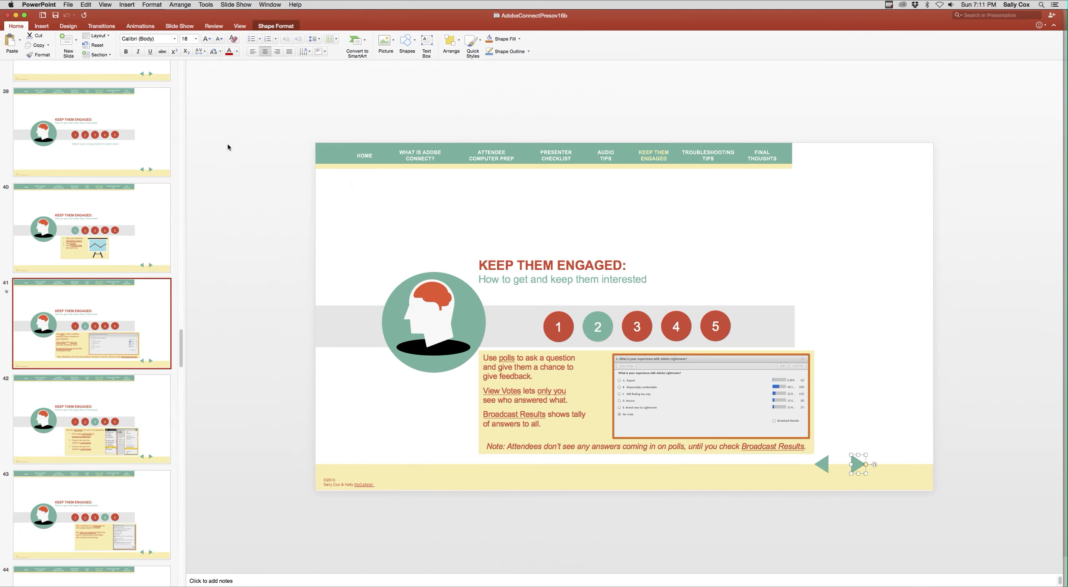
- Switch to the PPT_Template presentation and go to its first slide, Parking and Routing Transitions
left_click(269, 4)
left_click(296, 93)
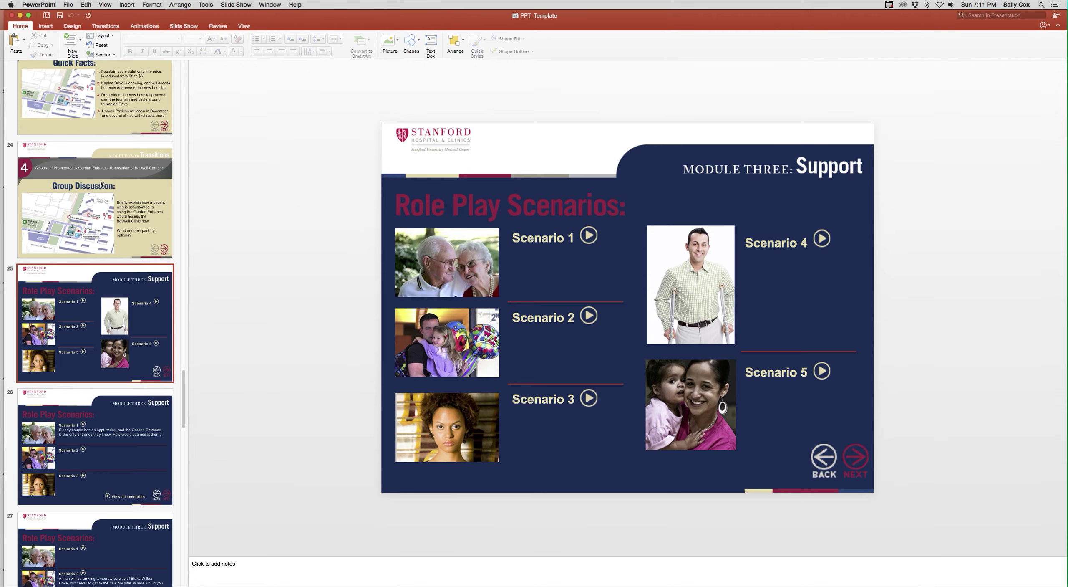
scroll(100, 183, "up", 5)
scroll(100, 182, "up", 20)
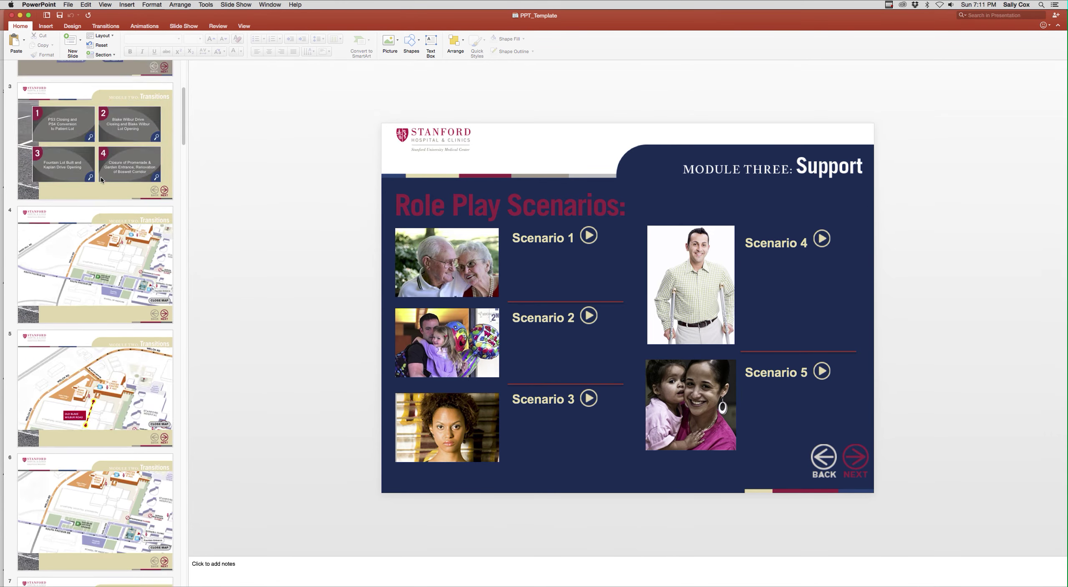
left_click(107, 148)
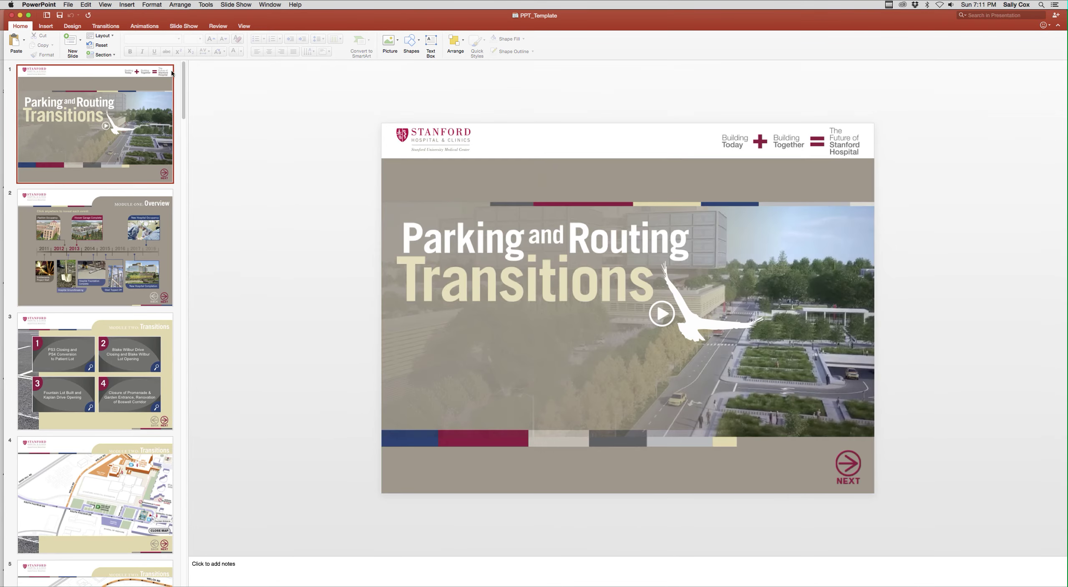
- Play the slide show from the start and advance through the Overview slide to Module Two: Transitions
left_click(232, 5)
left_click(238, 16)
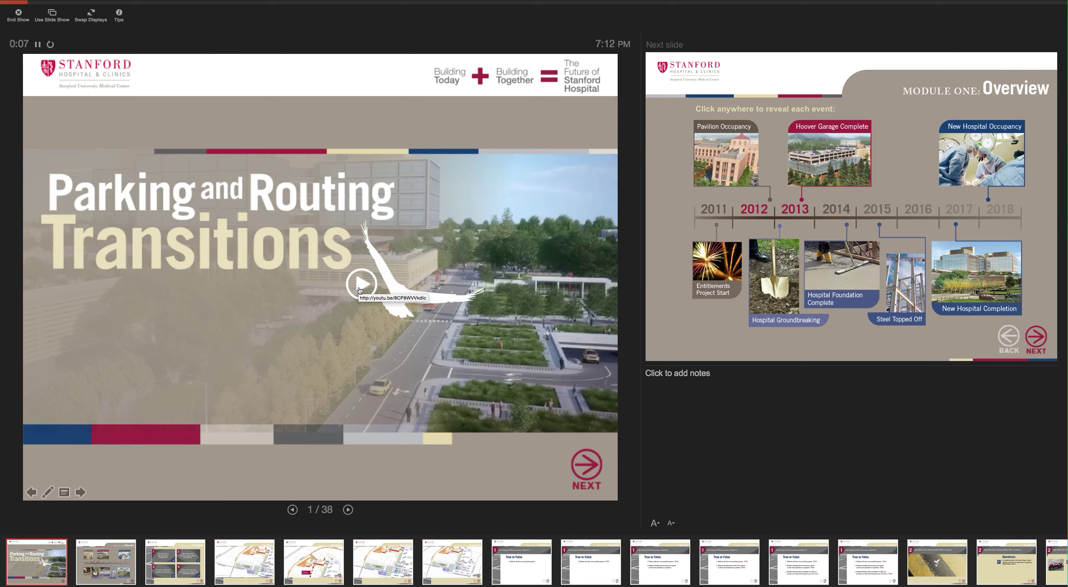
left_click(591, 467)
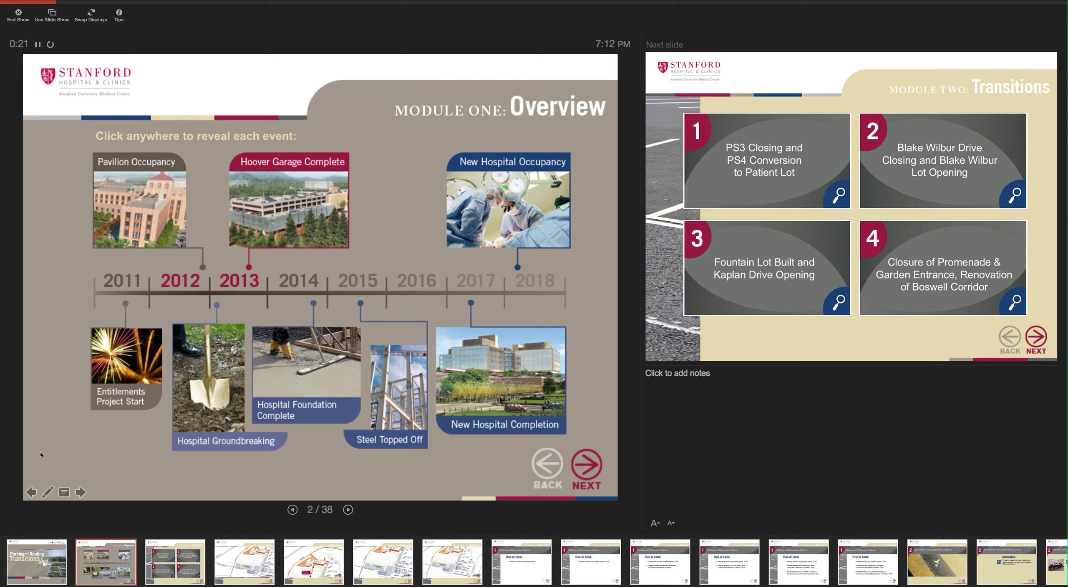
left_click(592, 467)
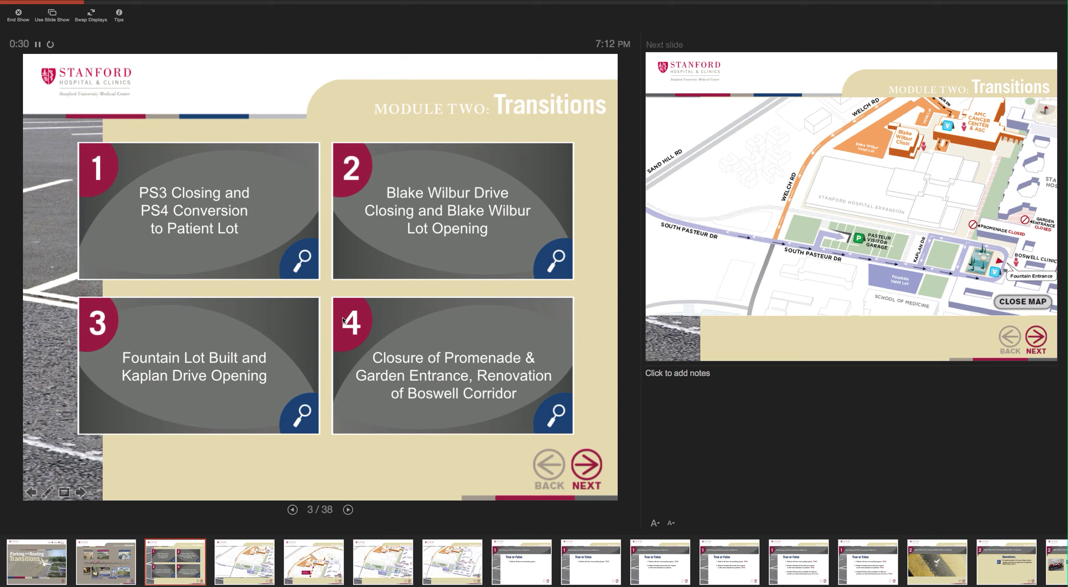
- Open and close the maps linked to transition boxes 1, 4 and 2, returning to the Module Two menu each time
left_click(304, 259)
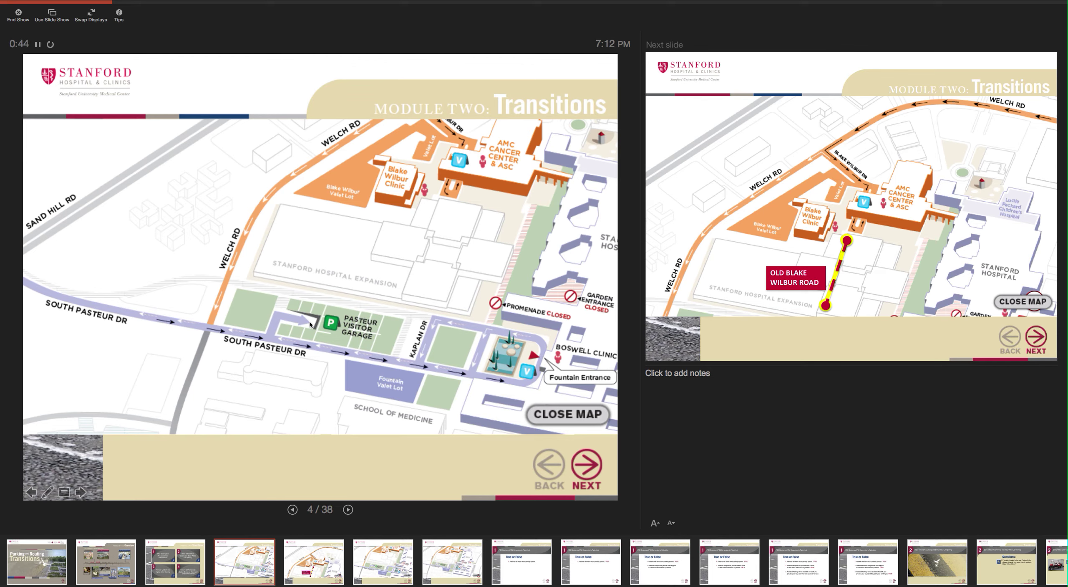
left_click(572, 418)
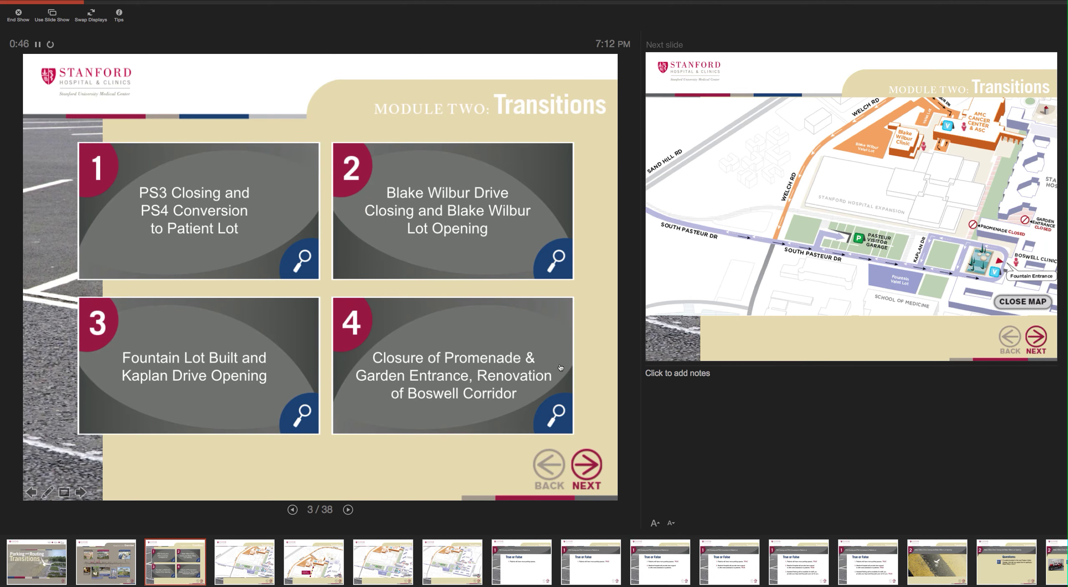
left_click(559, 416)
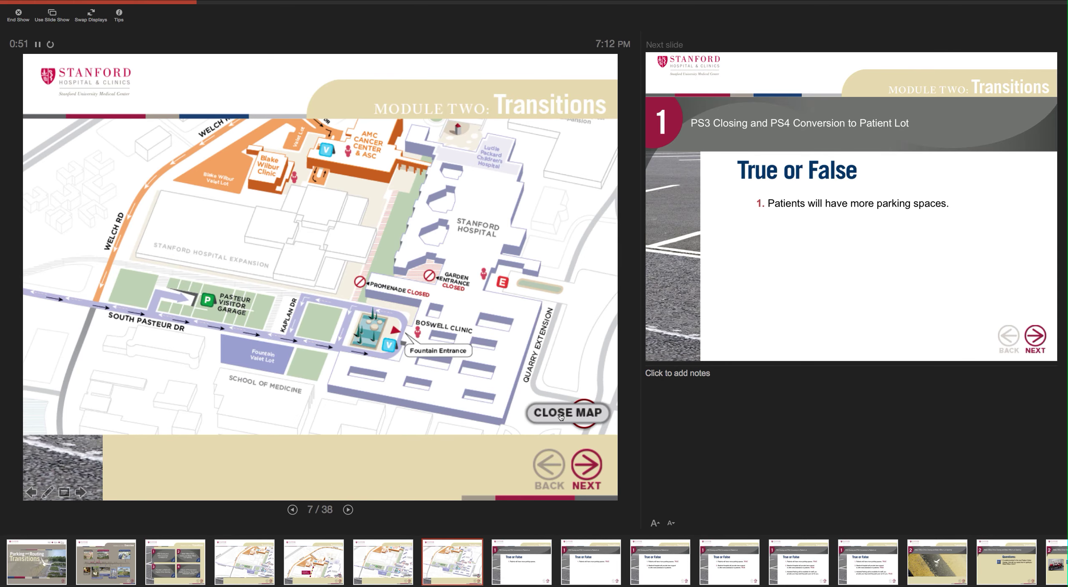
left_click(559, 413)
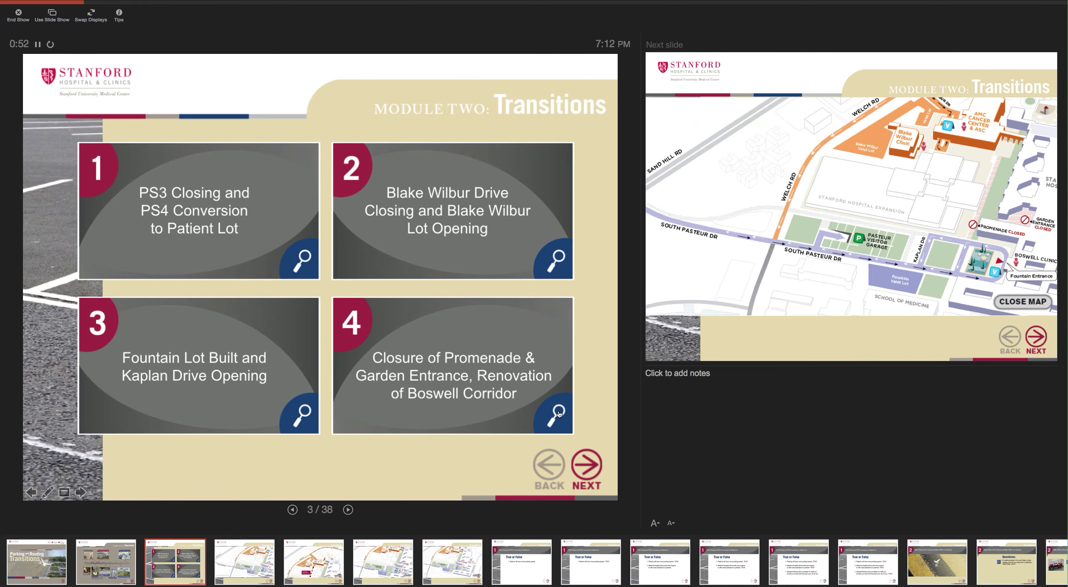
left_click(555, 264)
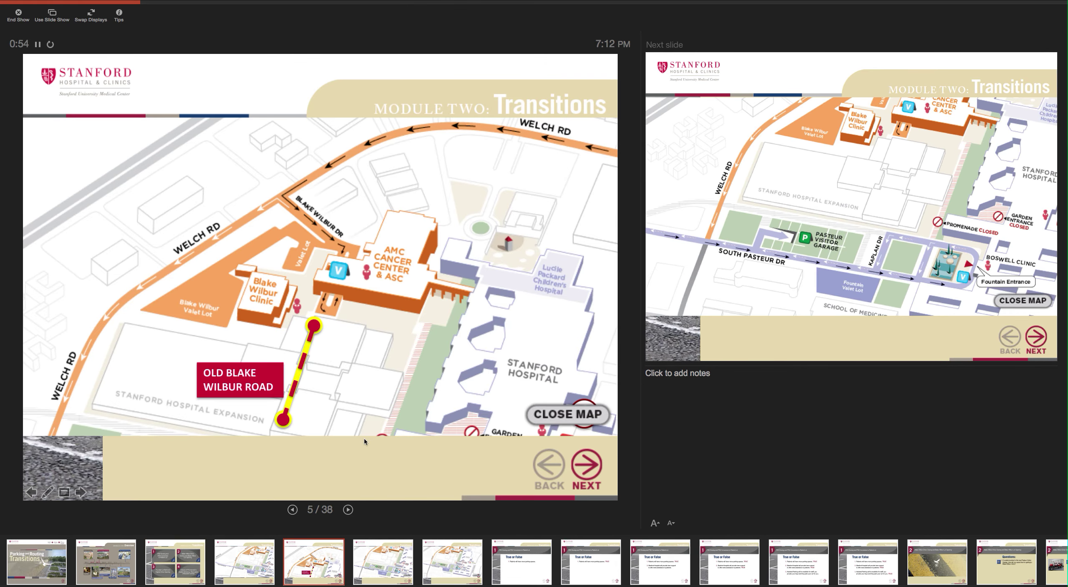
left_click(566, 417)
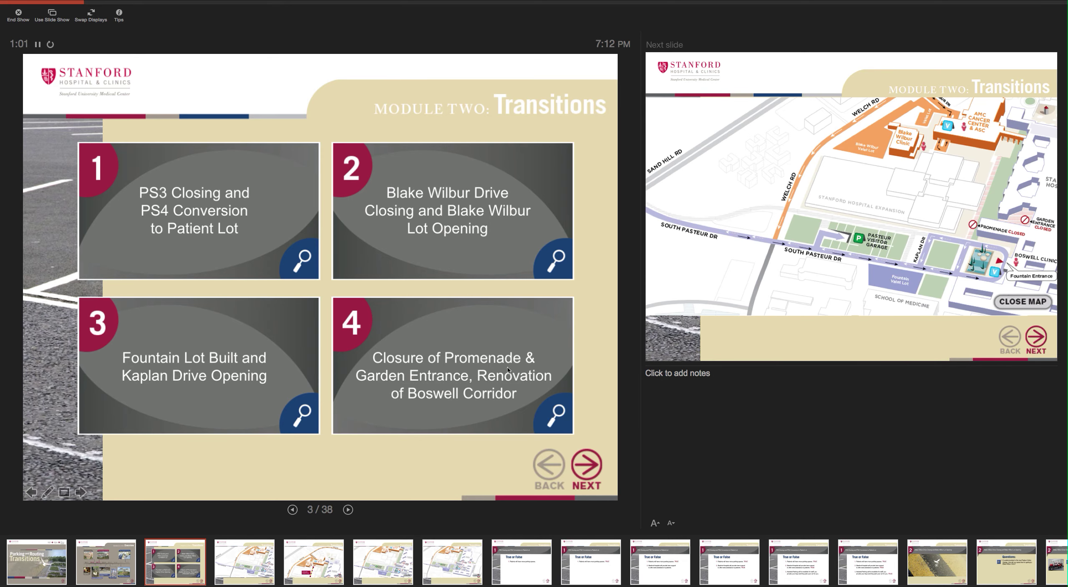
- Jump ahead in the slide show to the Group Discussion slide about the Promenade and Garden Entrance closure
left_click(1022, 579)
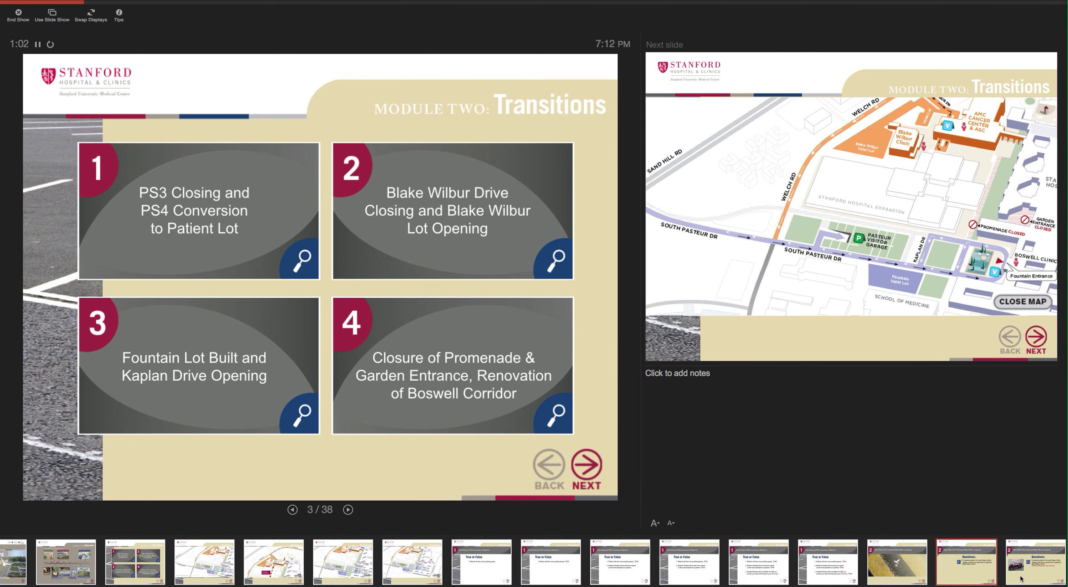
key("Right")
key("Right")
key("Right")
key("Right")
key("Right")
key("Right")
key("Right")
key("Right")
key("Right")
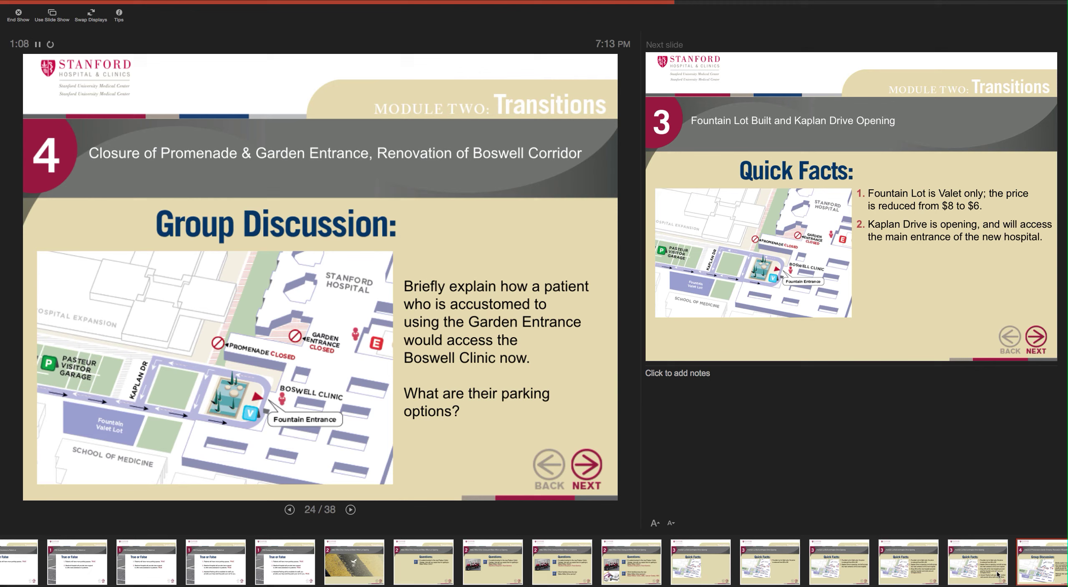
- Advance to the Role Play Scenarios slide, reveal Scenario 2's description, and return to the view of all scenarios
key("Right")
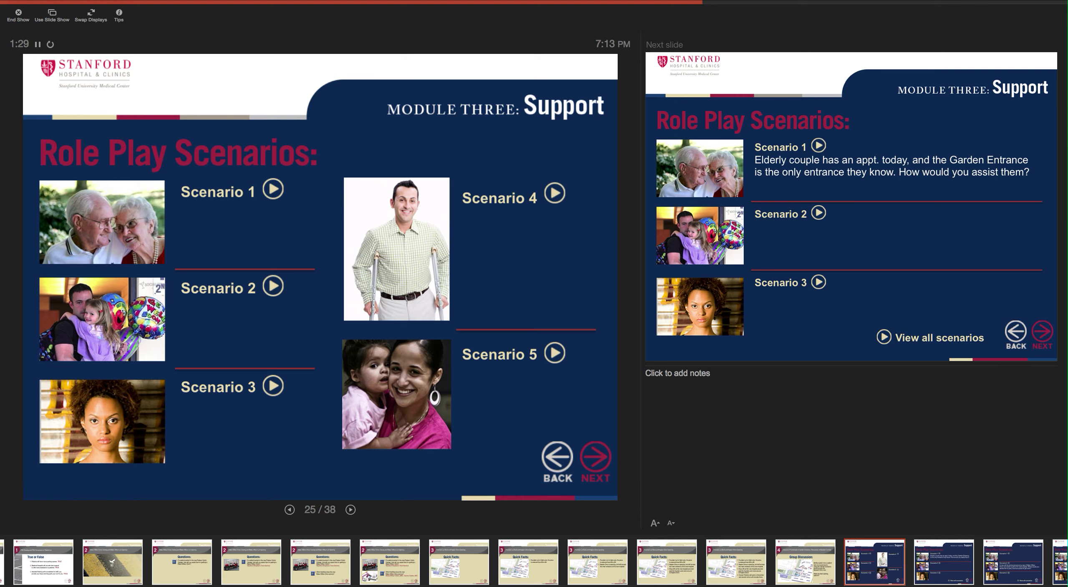
left_click(274, 286)
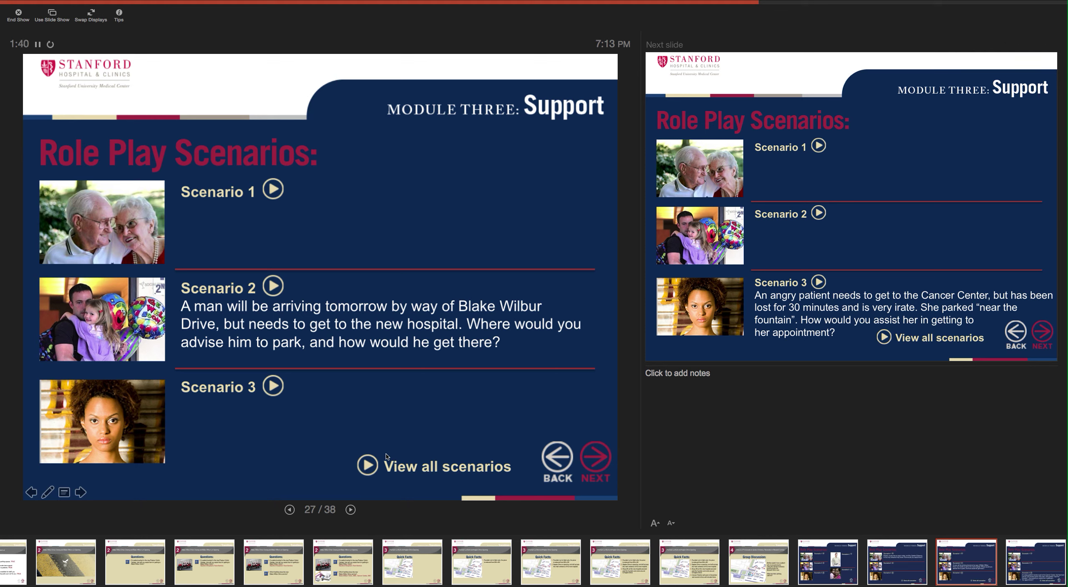
left_click(368, 466)
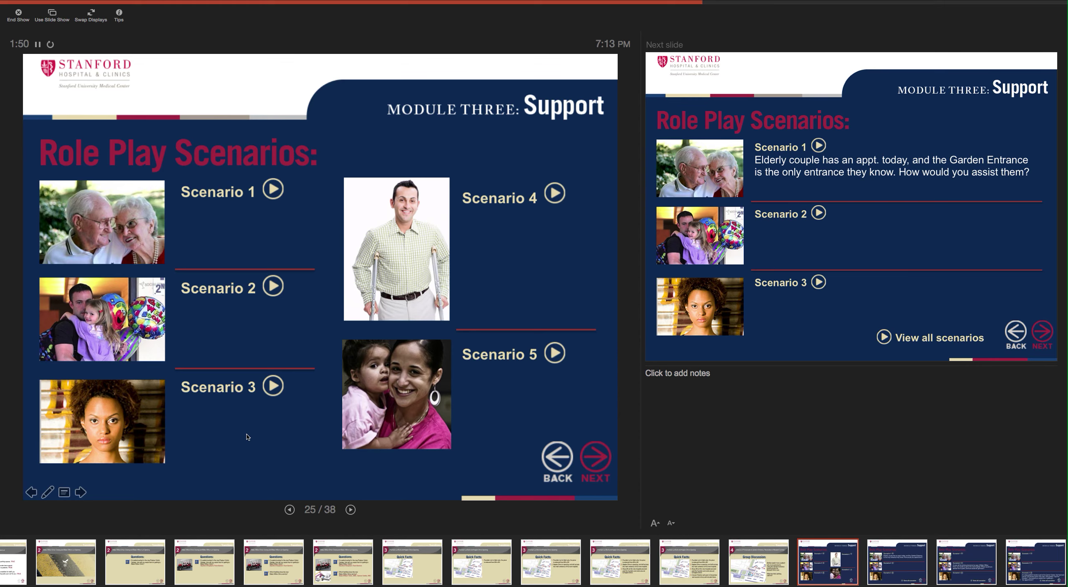
- End the slide show and switch to the Art Deco PPT presentation
key("Escape")
left_click(270, 5)
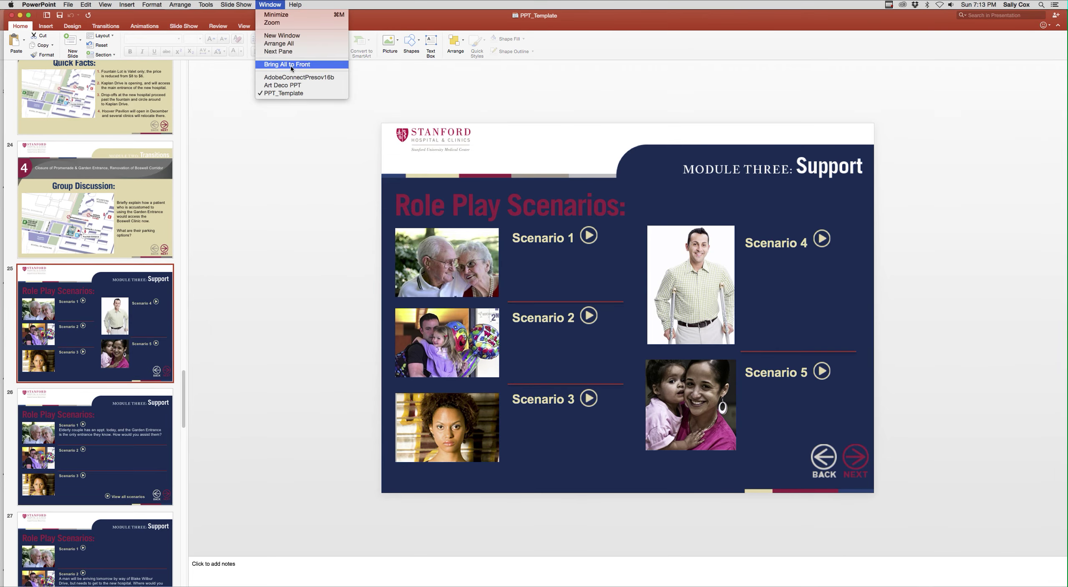
left_click(292, 85)
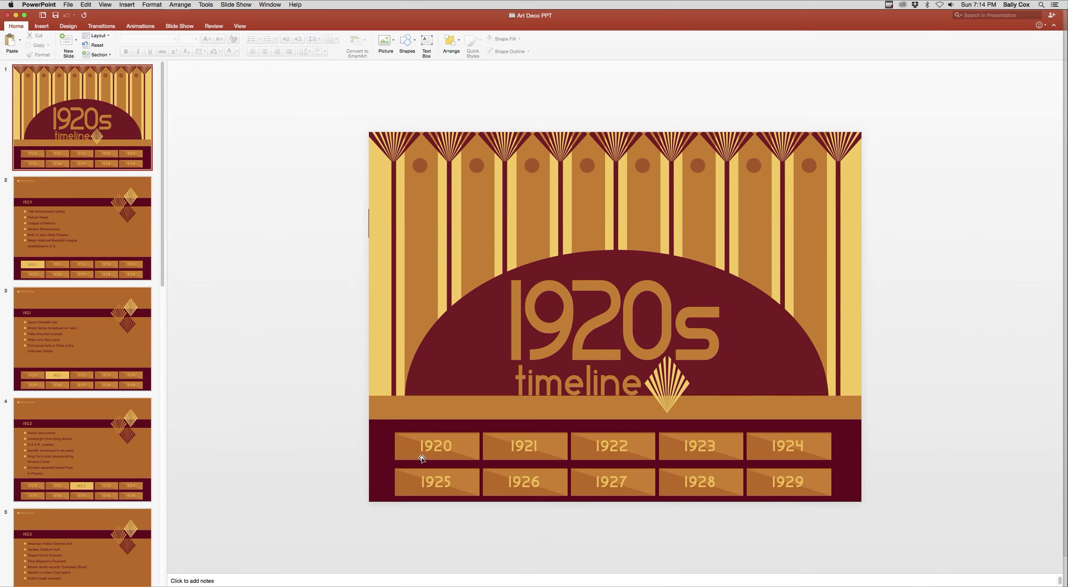
- Start the Art Deco slide show from the 1920s timeline title slide and go to the 1920 slide
left_click(229, 4)
left_click(259, 24)
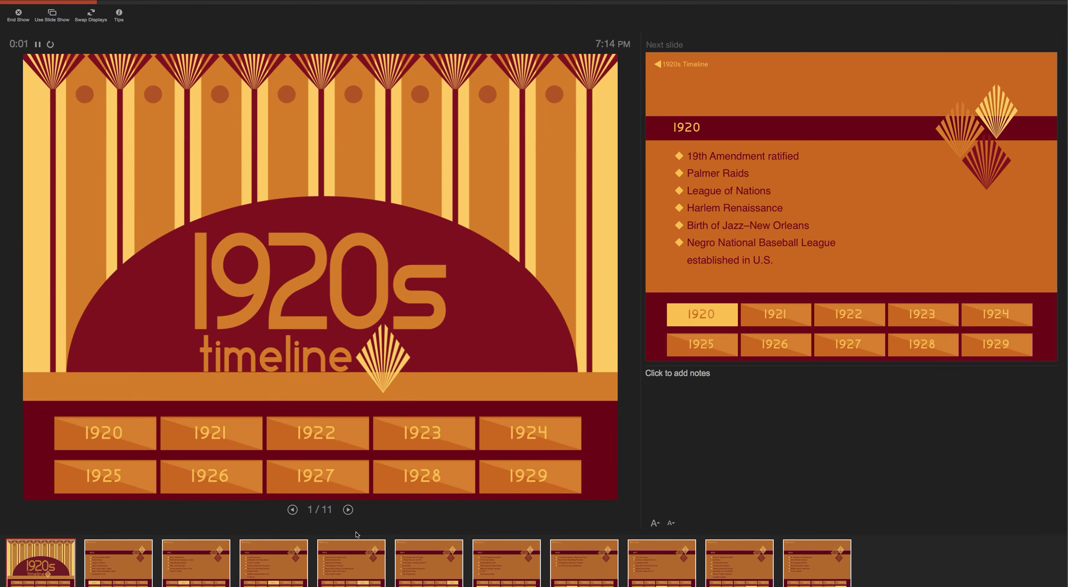
left_click(318, 432)
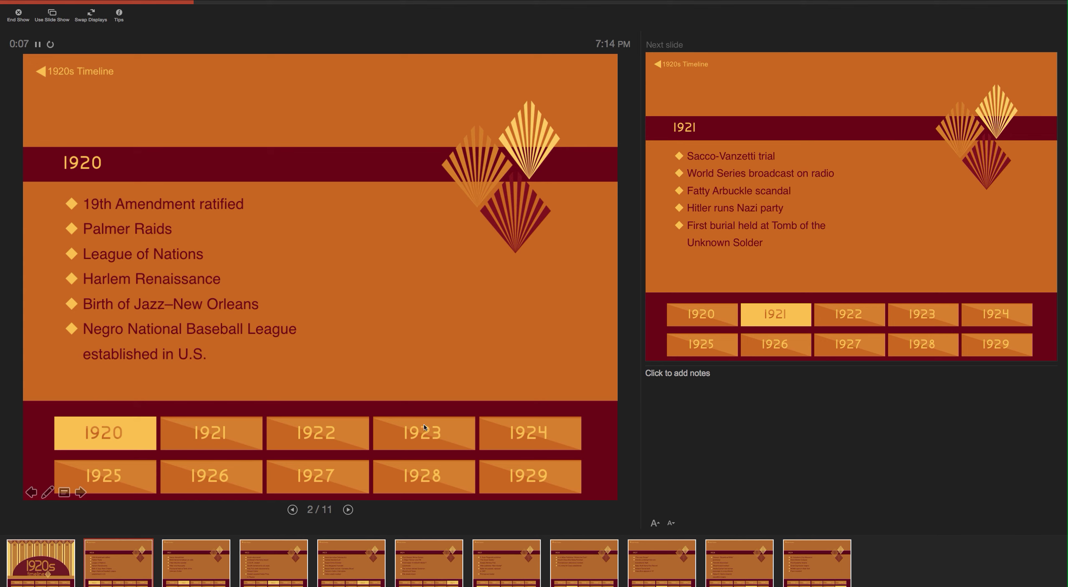
- Step through the year slides from 1921 to 1927, showing each year highlighted in the timeline menu
left_click(76, 263)
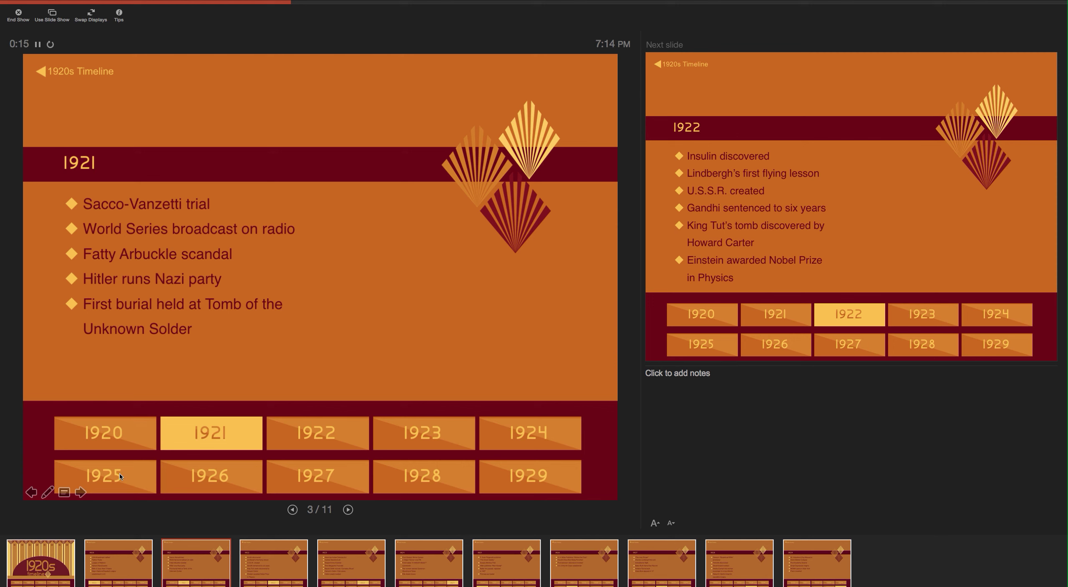
key("Right")
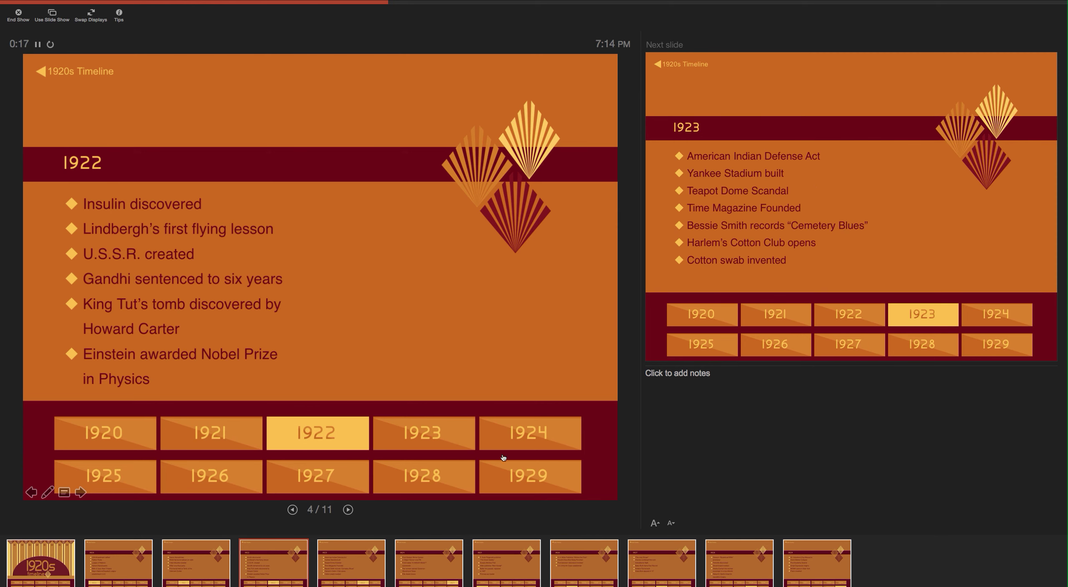
left_click(416, 435)
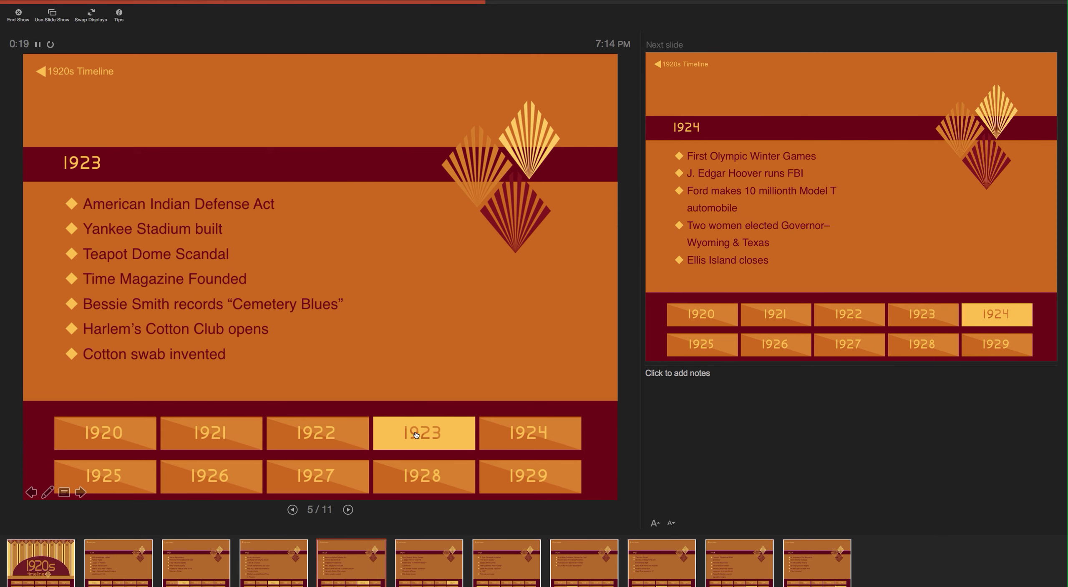
key("Right")
key("Right")
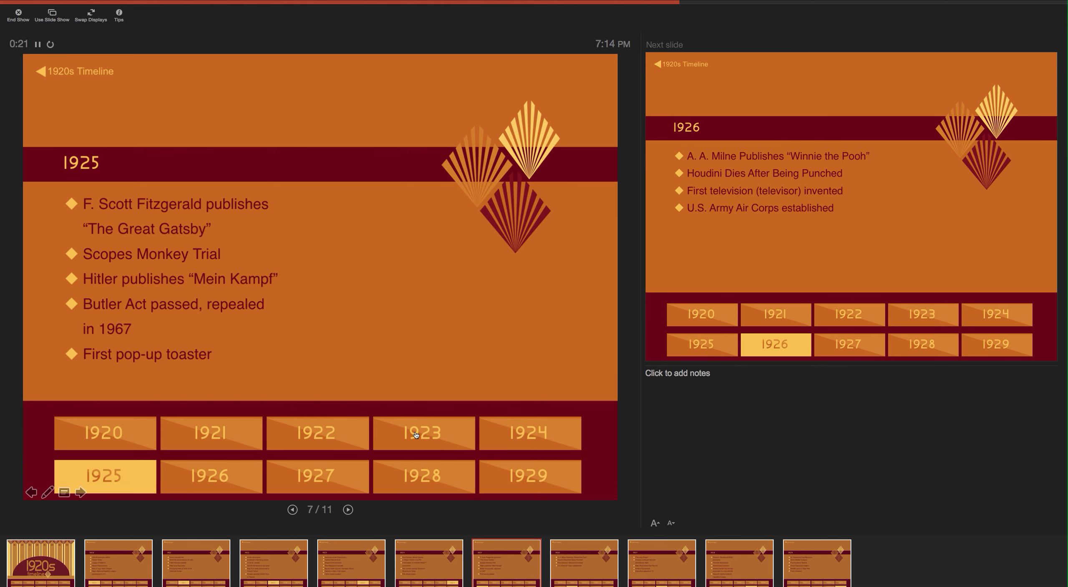
key("Right")
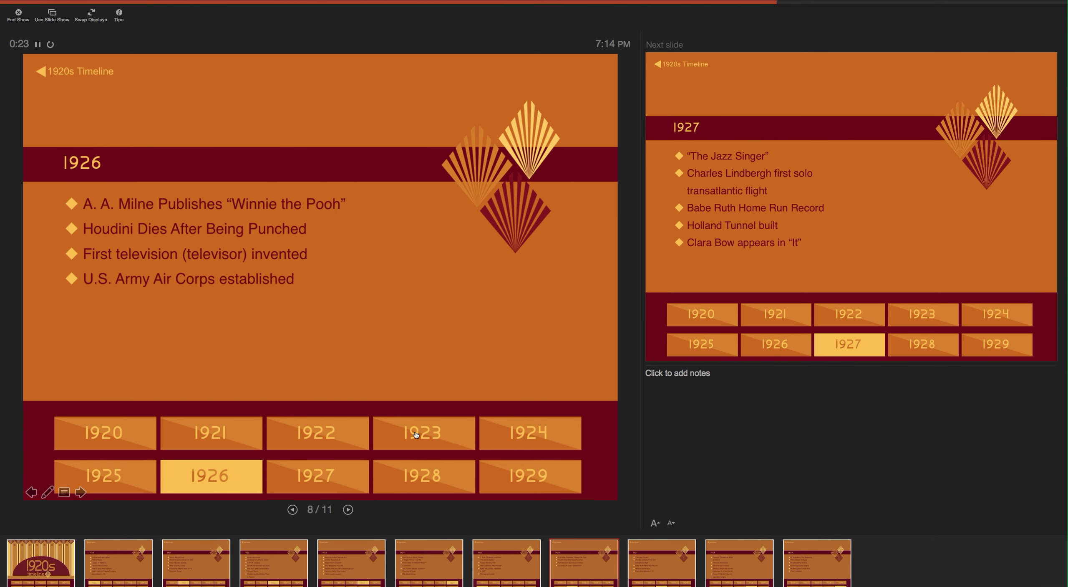
key("Right")
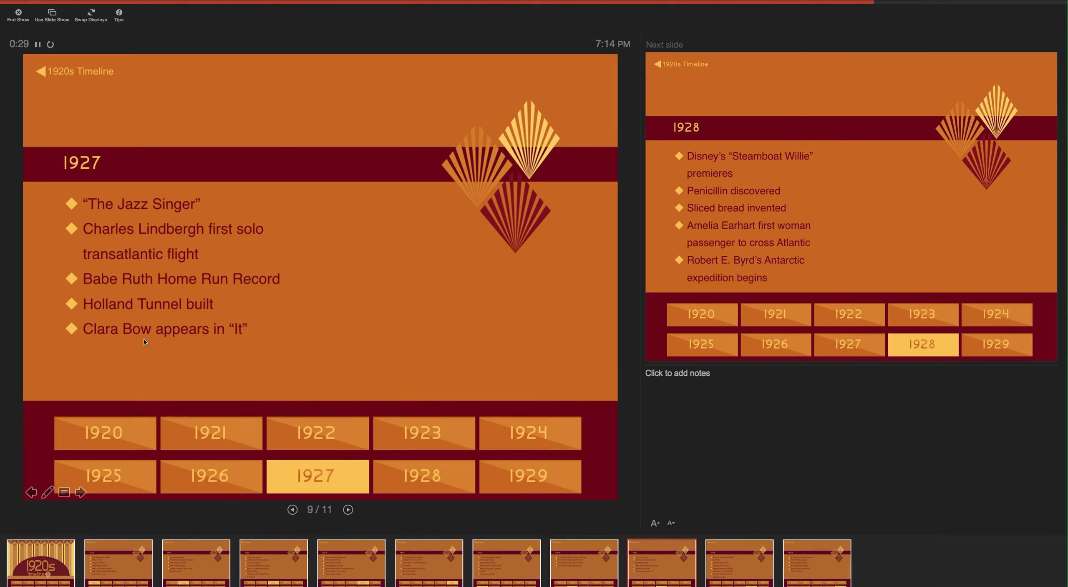
- Follow the 1920s Timeline link back to the title slide and end the slide show
left_click(44, 72)
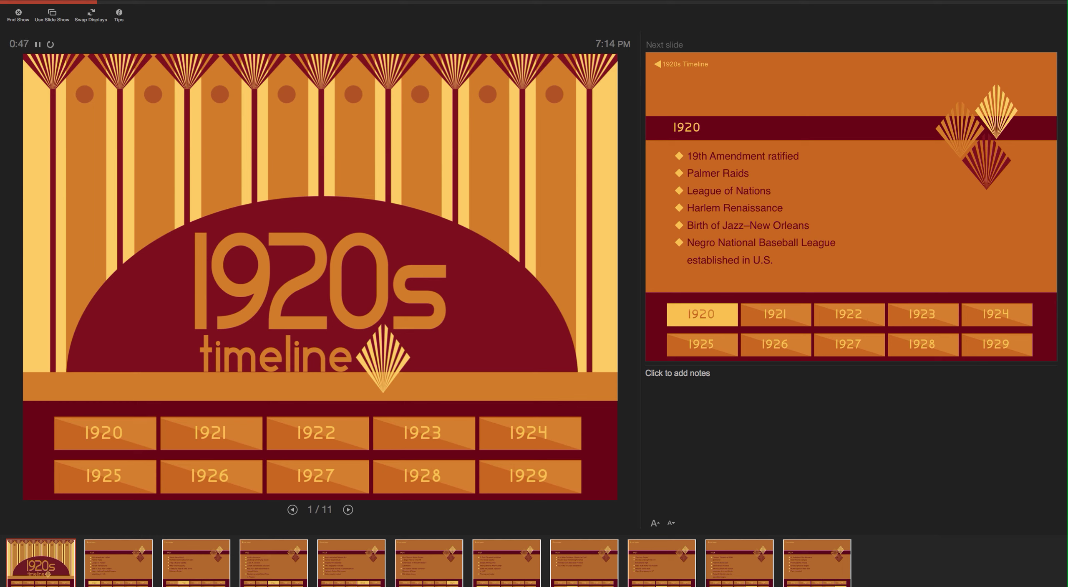
key("Escape")
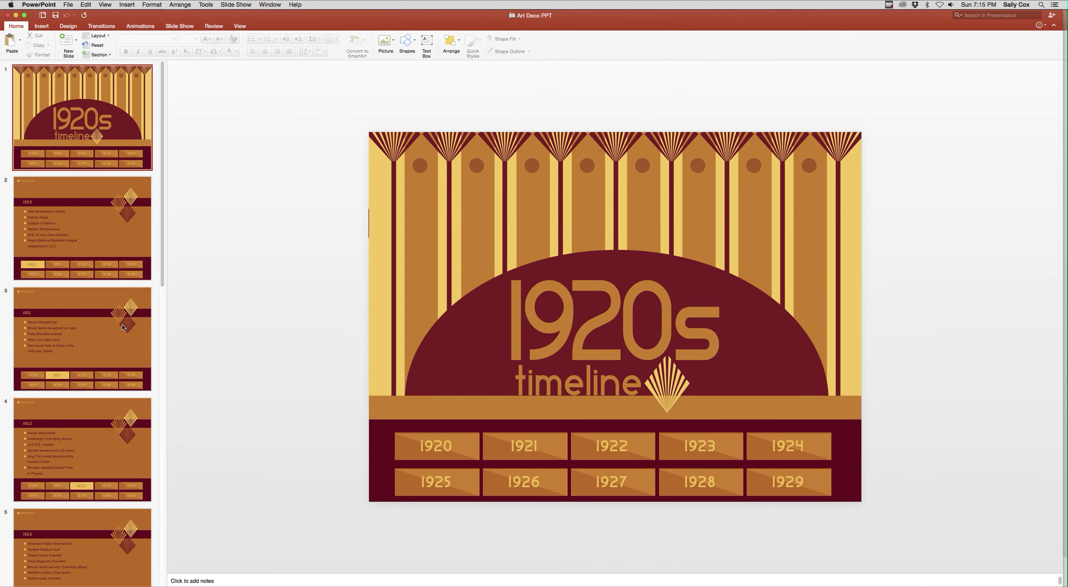